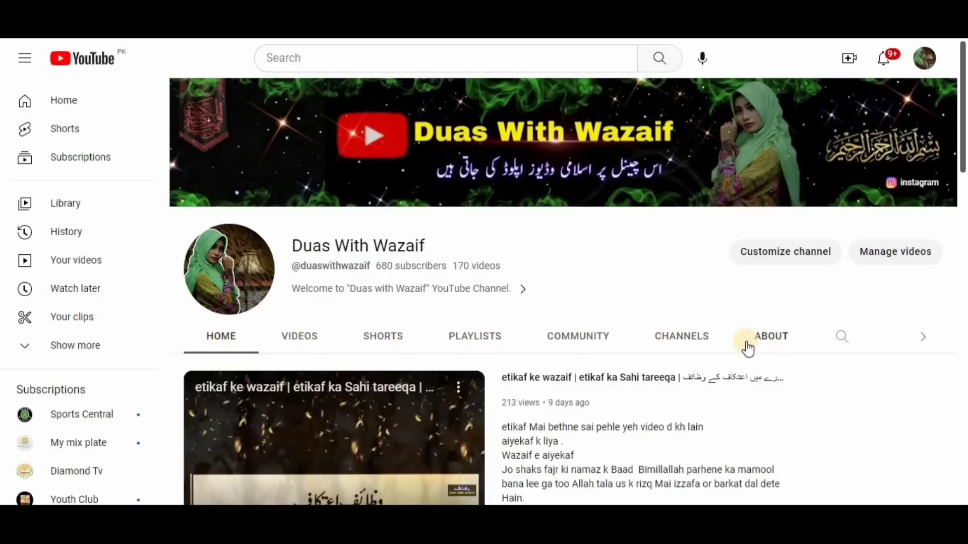
- Switch from the channel page to YouTube Studio and open the channel's content list
mouse_move(192, 322)
left_mouse_down()
mouse_move(761, 336)
mouse_move(806, 352)
left_mouse_up()
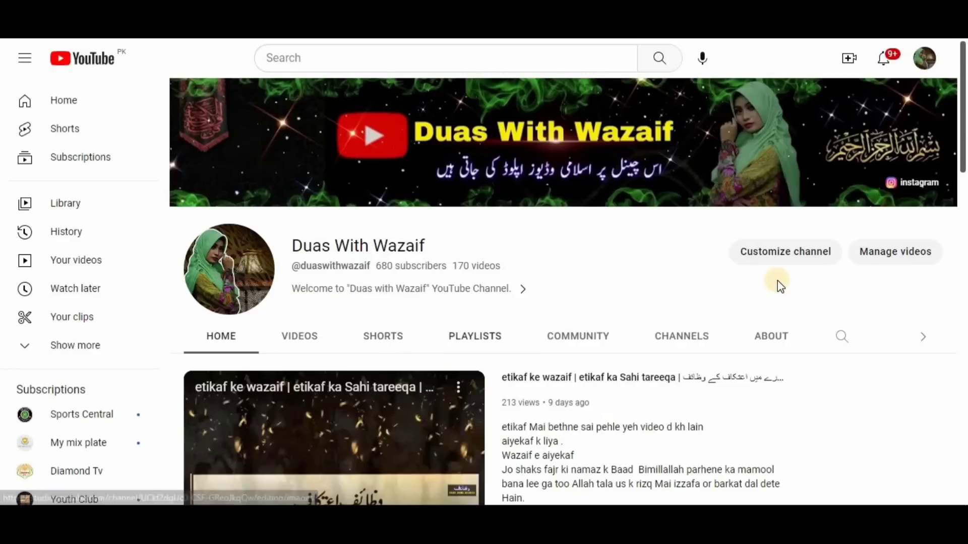
left_click_drag(723, 222, 834, 267)
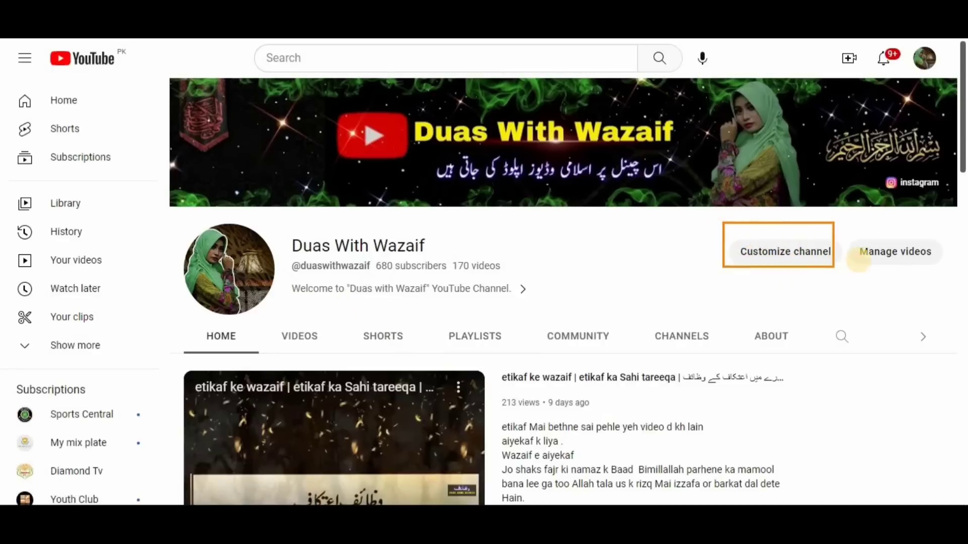
left_click_drag(851, 224, 939, 277)
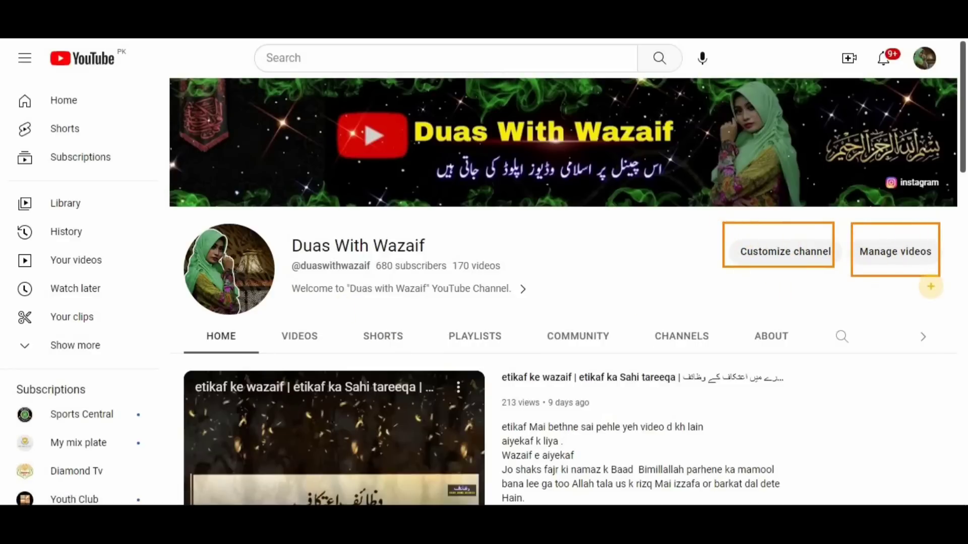
left_click(777, 252)
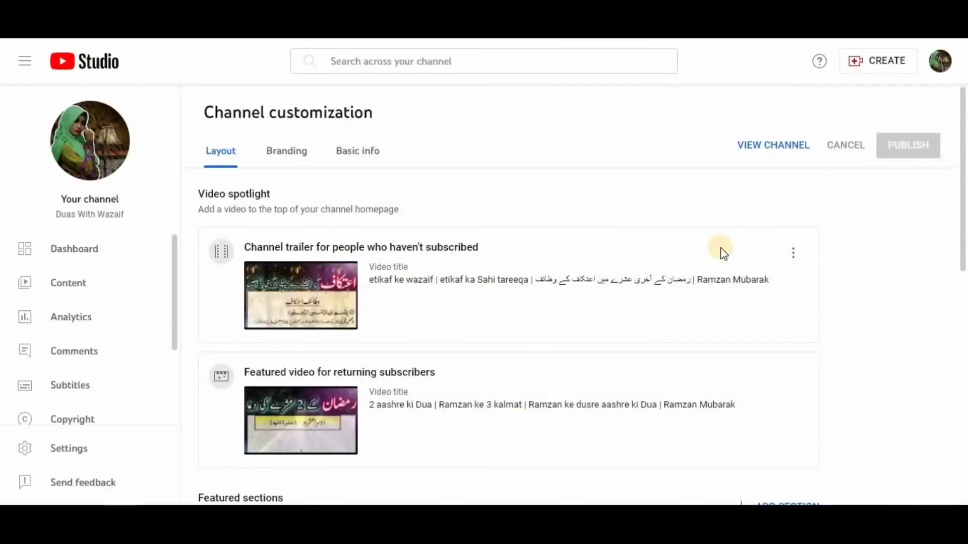
left_click_drag(8, 266, 110, 301)
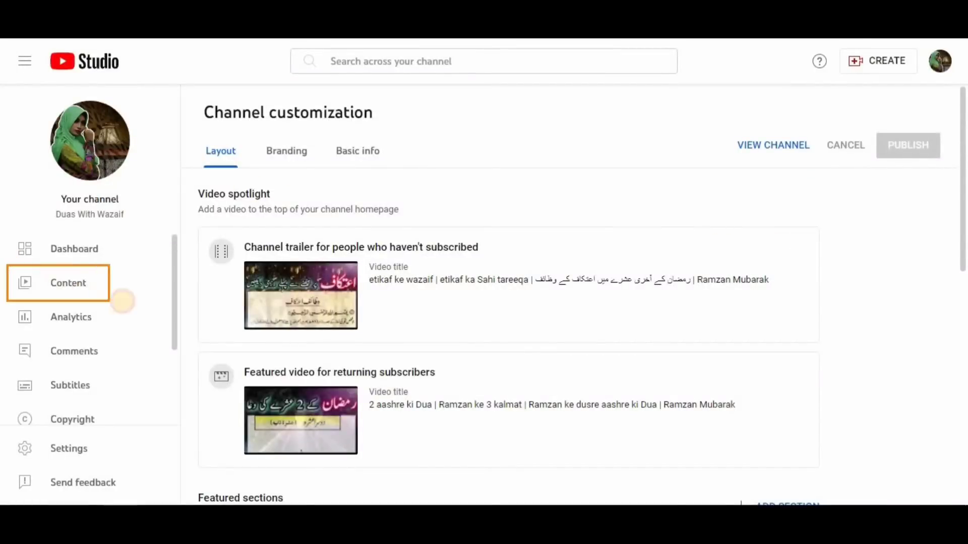
left_click(68, 294)
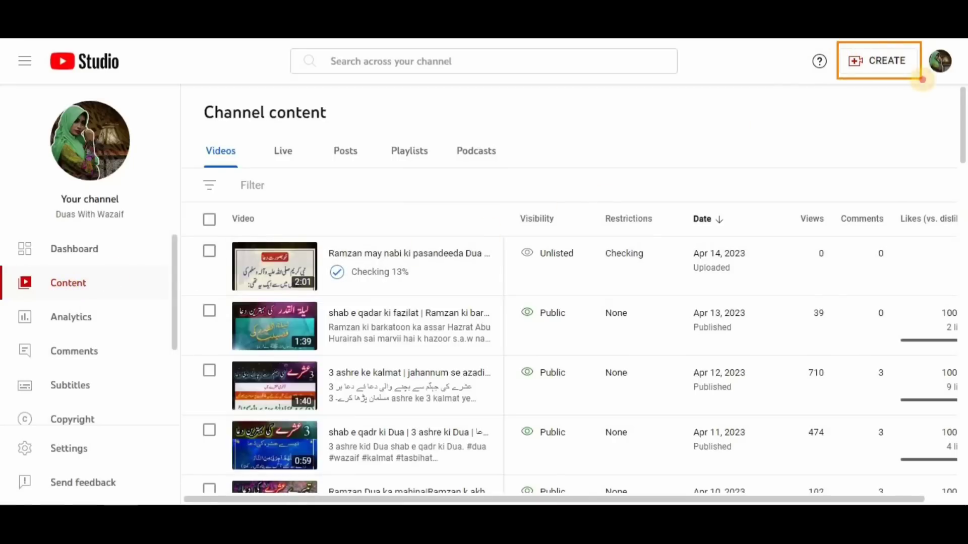
- Look at the options offered for starting a new podcast and close the dialog
left_click(869, 68)
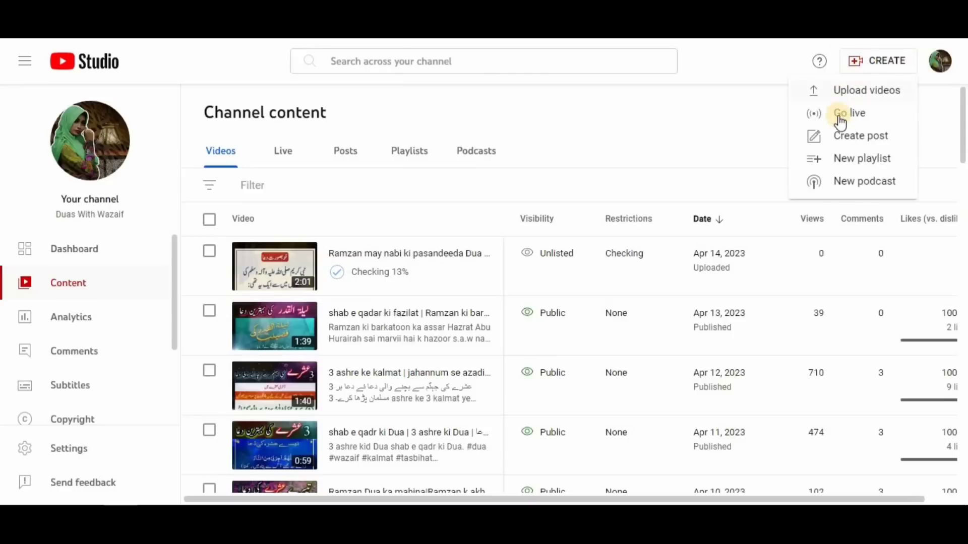
left_click_drag(795, 166, 919, 195)
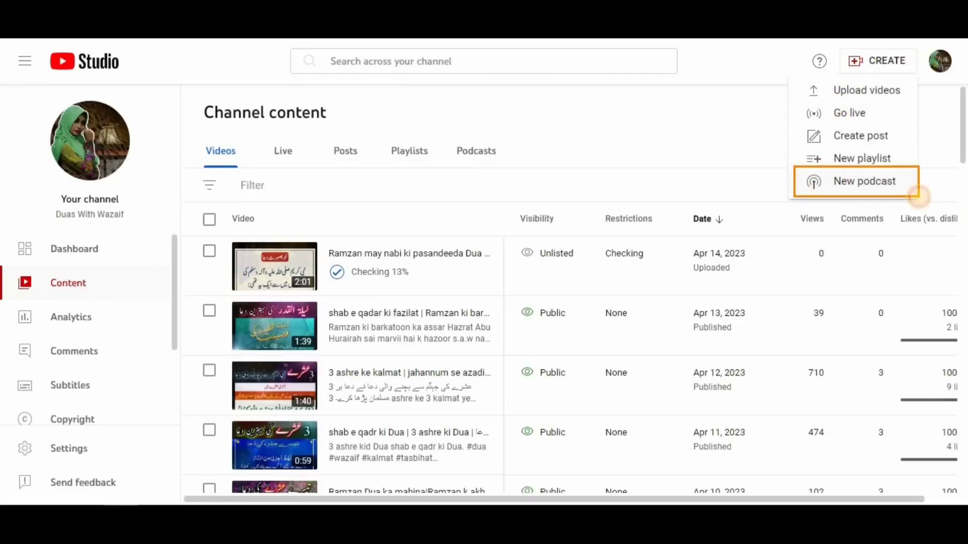
left_click(913, 195)
mouse_move(298, 210)
left_mouse_down()
mouse_move(454, 255)
mouse_move(667, 279)
left_mouse_up()
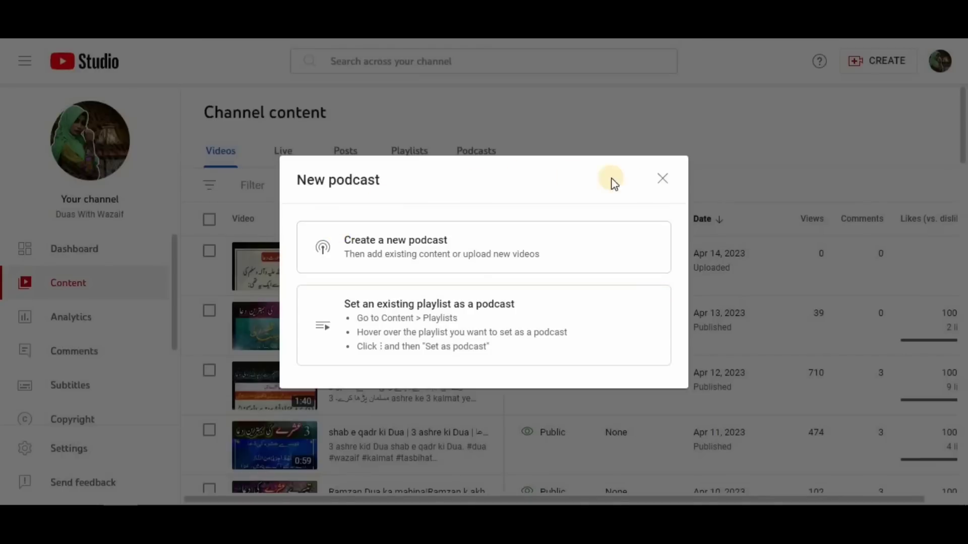
left_click(662, 179)
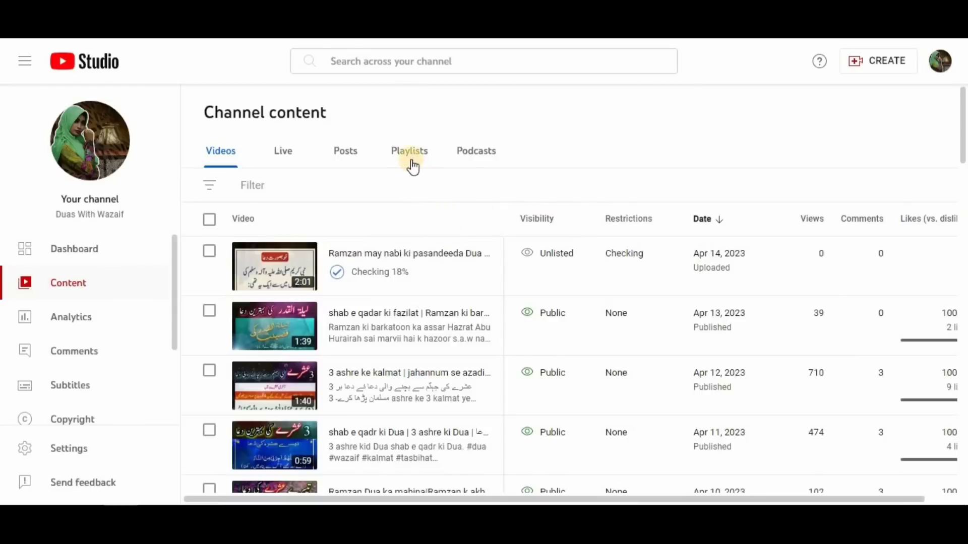
- Show the channel's playlists and check the Kalmaat playlist's options for setting it as a podcast
left_click_drag(371, 126, 449, 172)
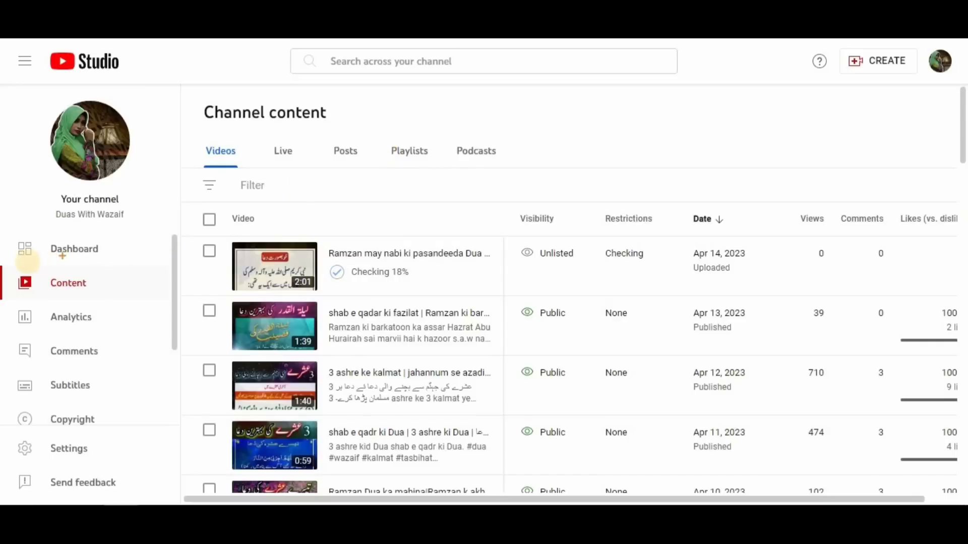
mouse_move(4, 267)
left_mouse_down()
mouse_move(71, 291)
mouse_move(128, 296)
left_mouse_up()
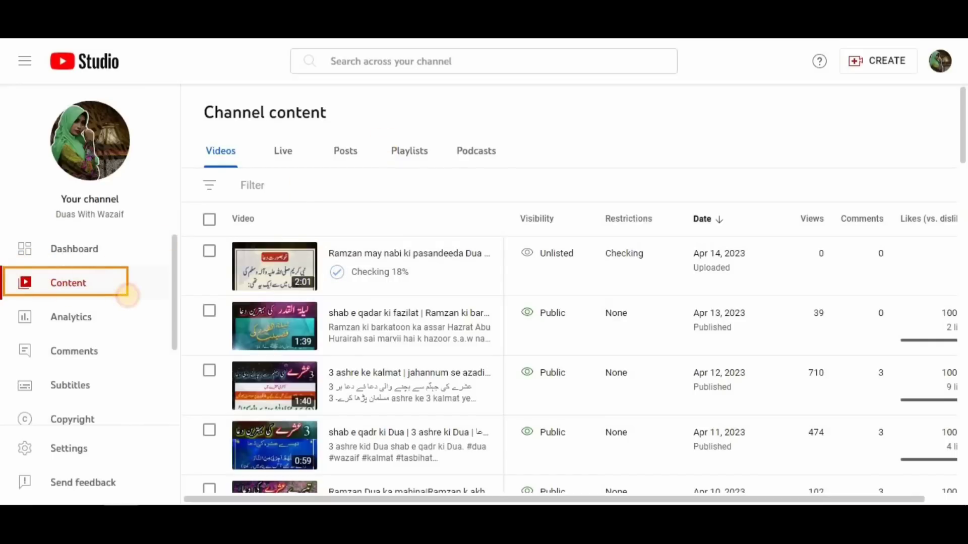
left_click_drag(377, 130, 444, 167)
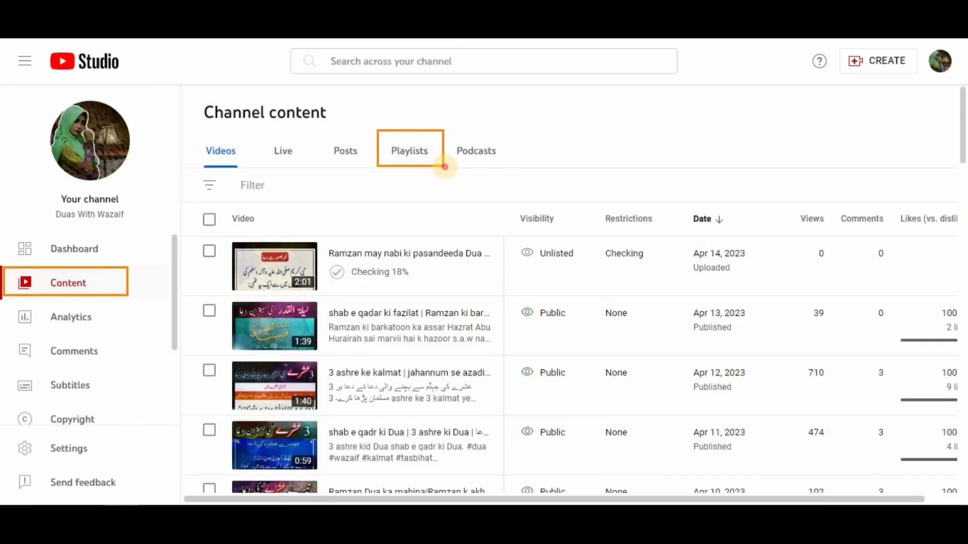
left_click(407, 156)
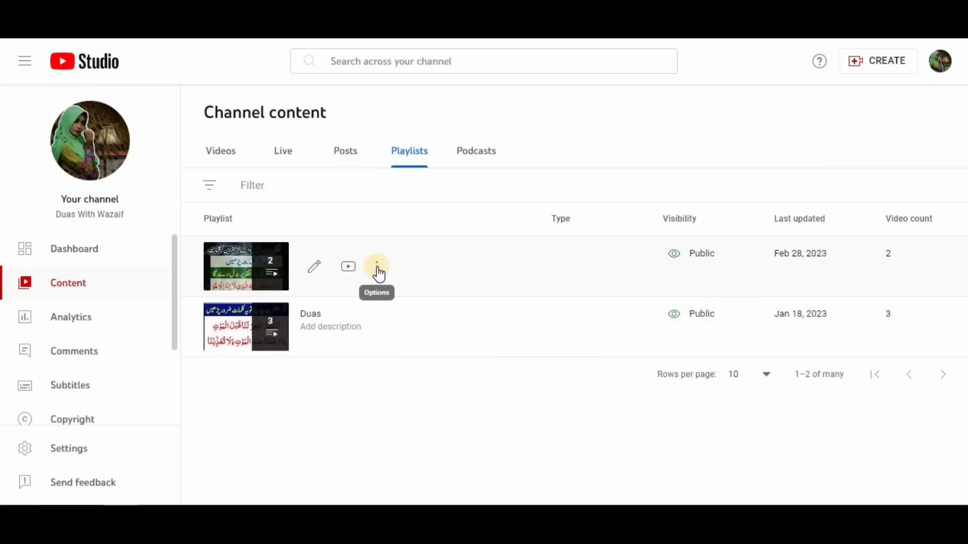
left_click(377, 269)
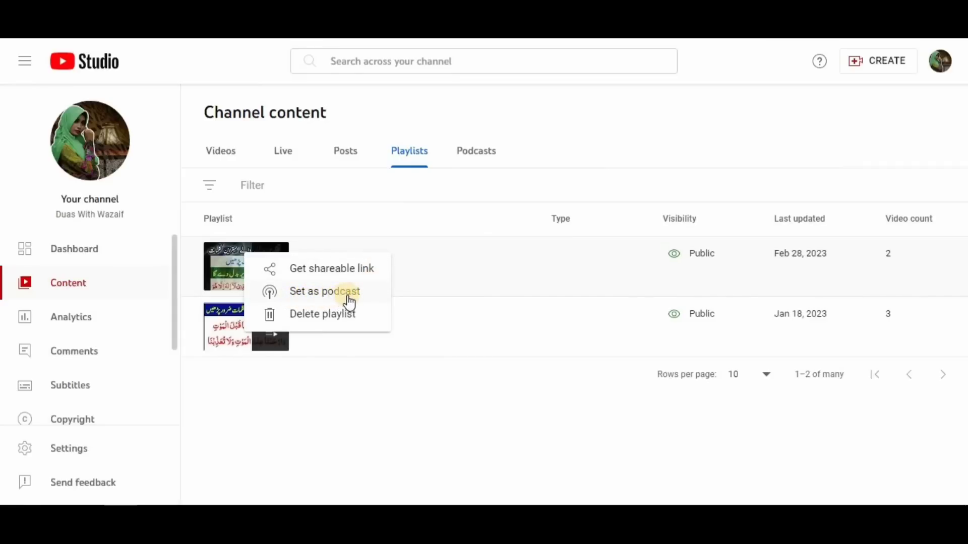
left_click(403, 410)
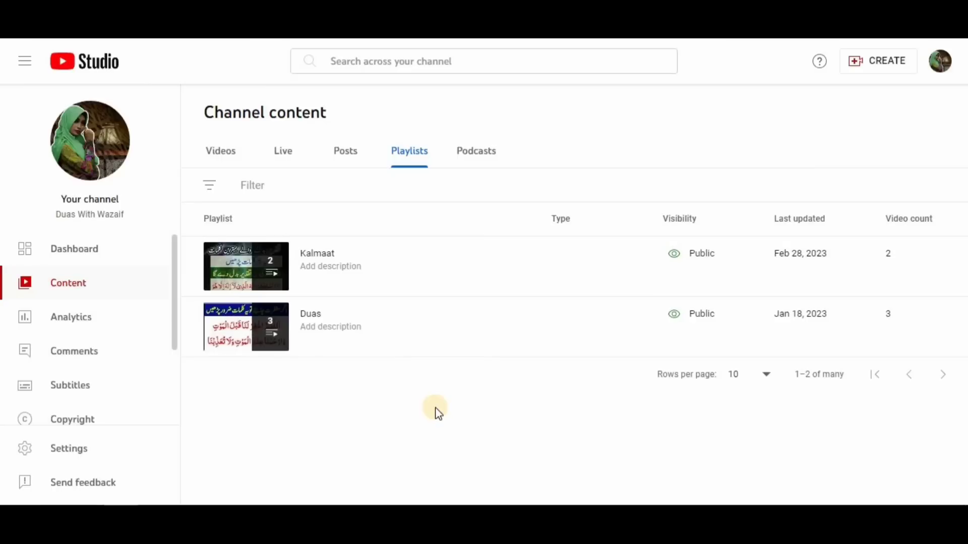
left_click(886, 70)
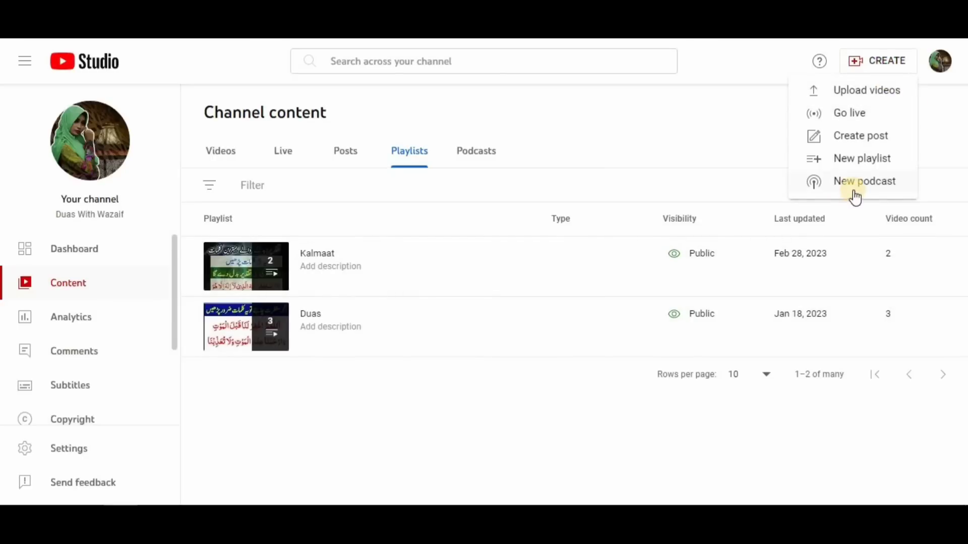
left_click(870, 188)
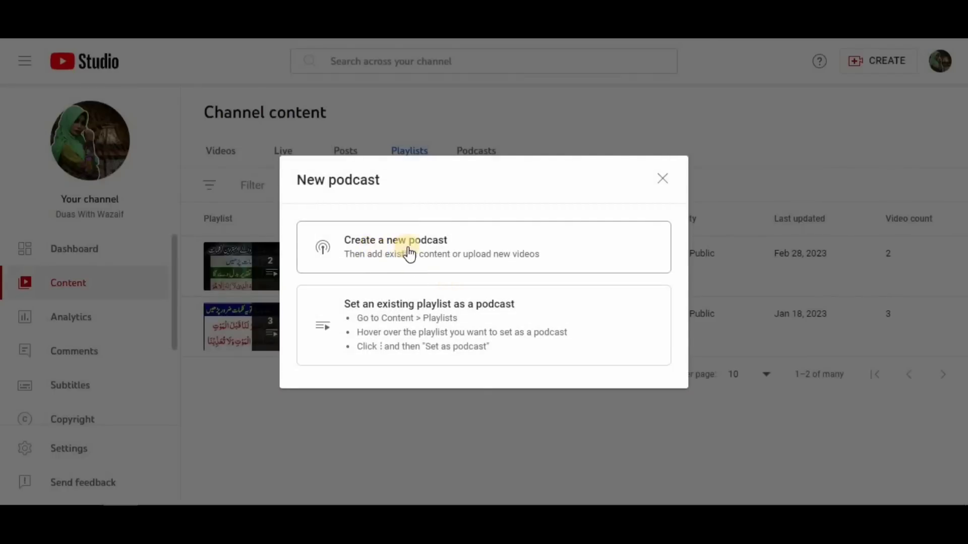
left_click(422, 251)
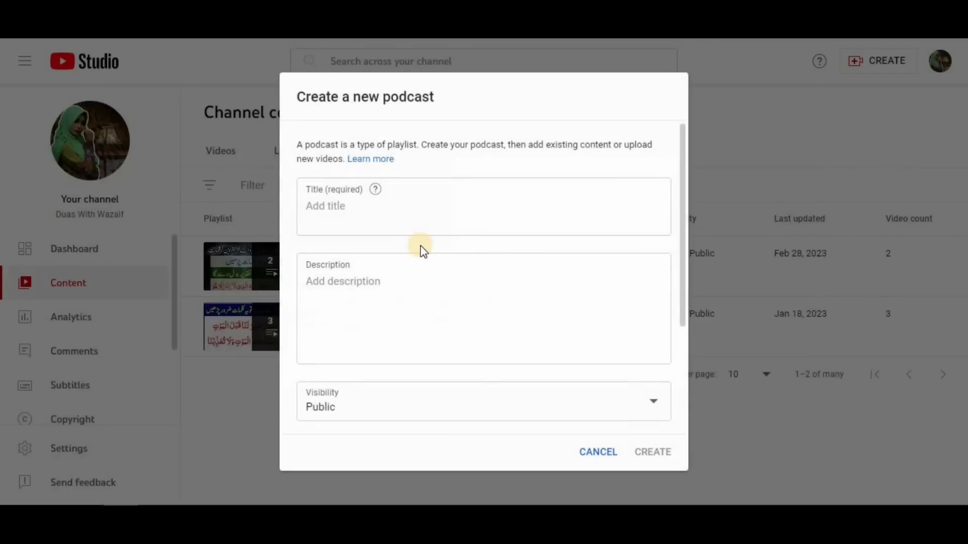
left_click(398, 206)
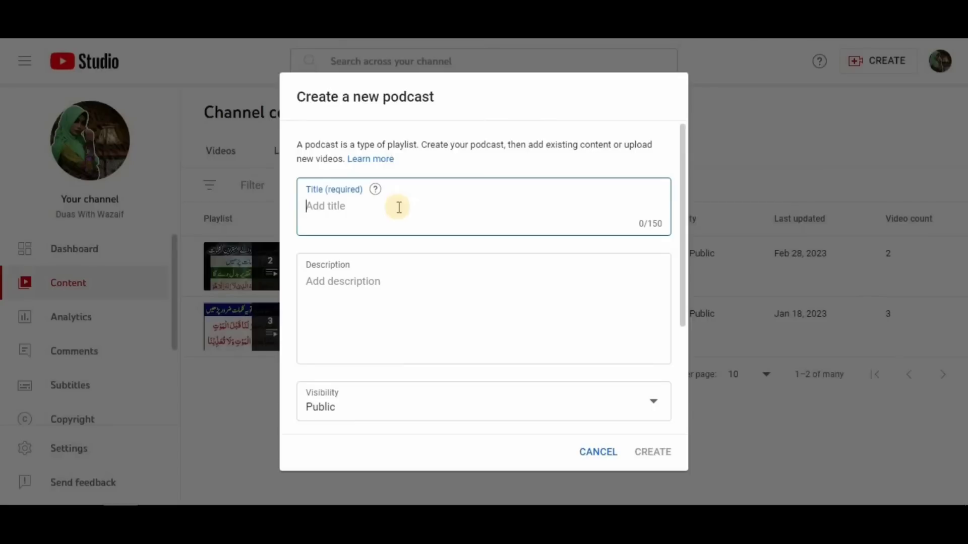
left_click(601, 453)
left_click_drag(173, 223, 466, 386)
left_click_drag(286, 237, 383, 275)
mouse_move(296, 301)
left_mouse_down()
mouse_move(346, 349)
mouse_move(389, 349)
left_mouse_up()
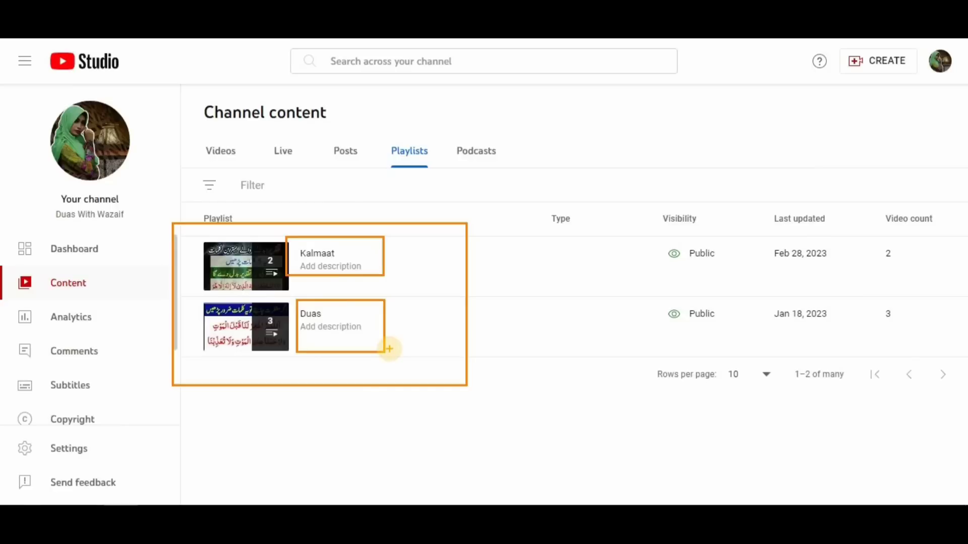
key("Escape")
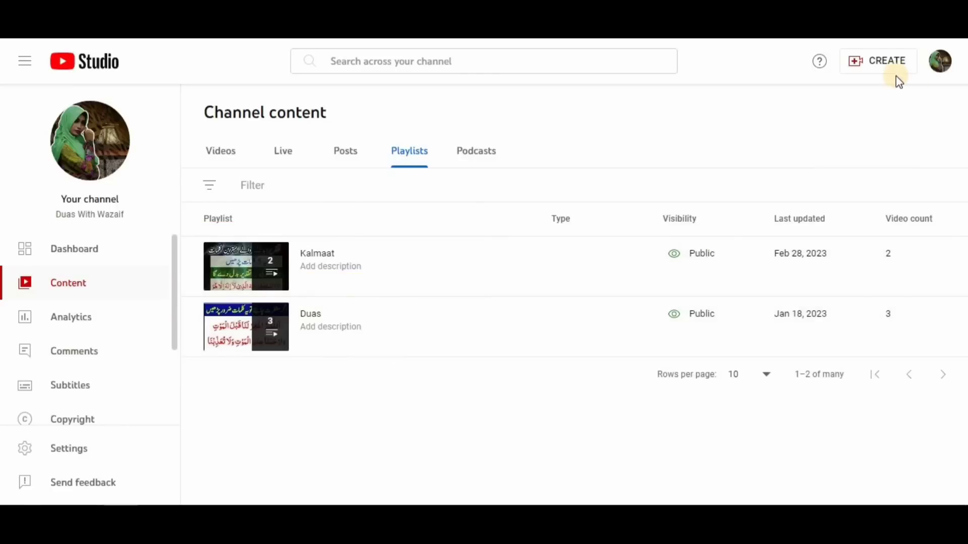
- Start creating a new podcast and give it the title "islamic Duas with Urdu Translation"
left_click(885, 67)
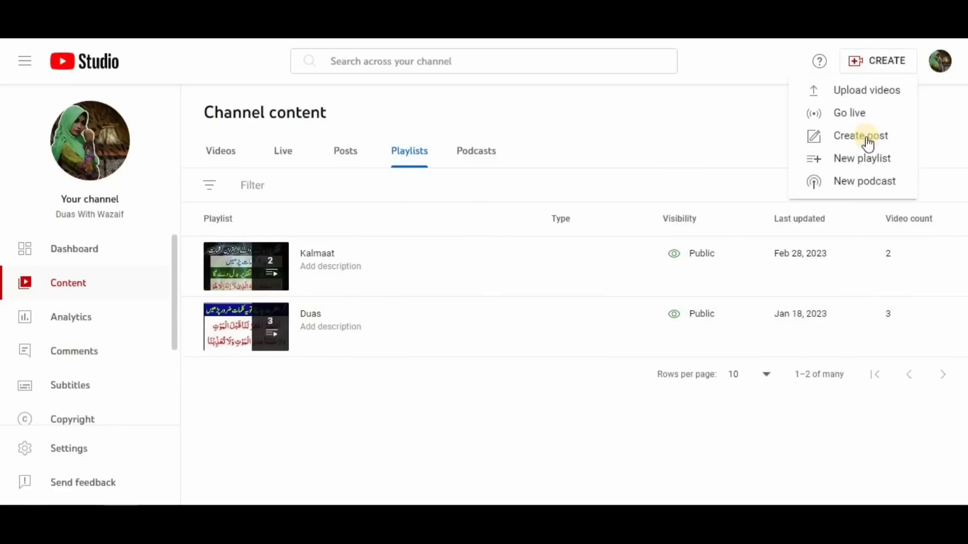
left_click(855, 184)
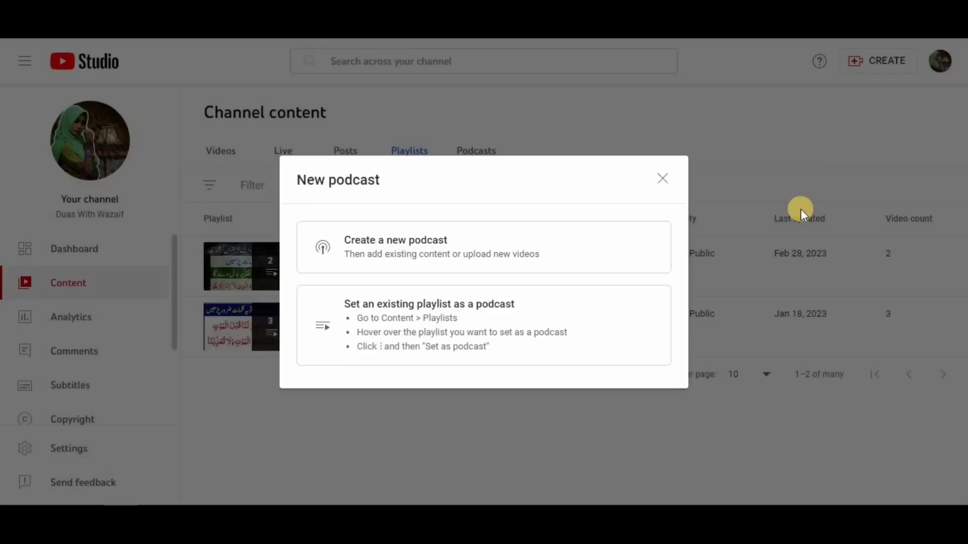
left_click(481, 254)
left_click(413, 208)
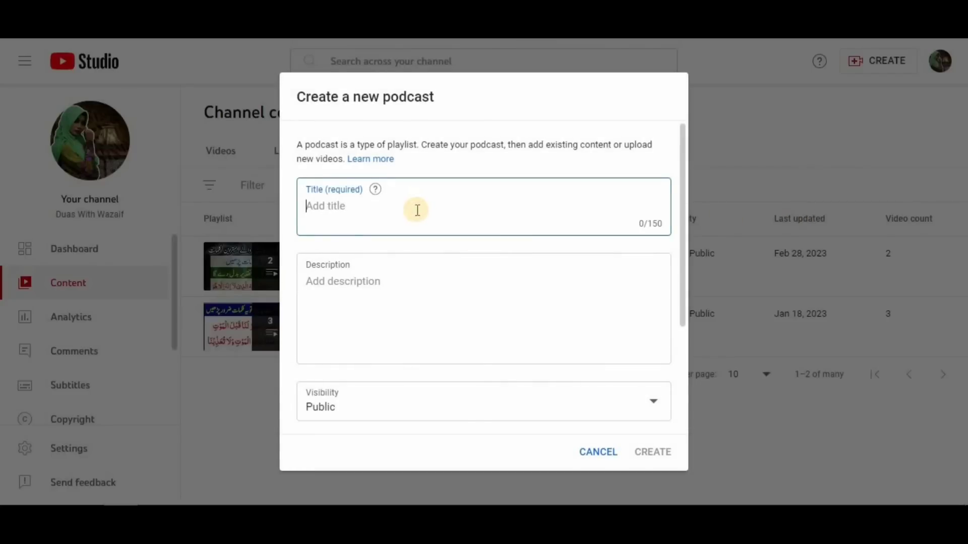
type("Duas")
key("ctrl+a")
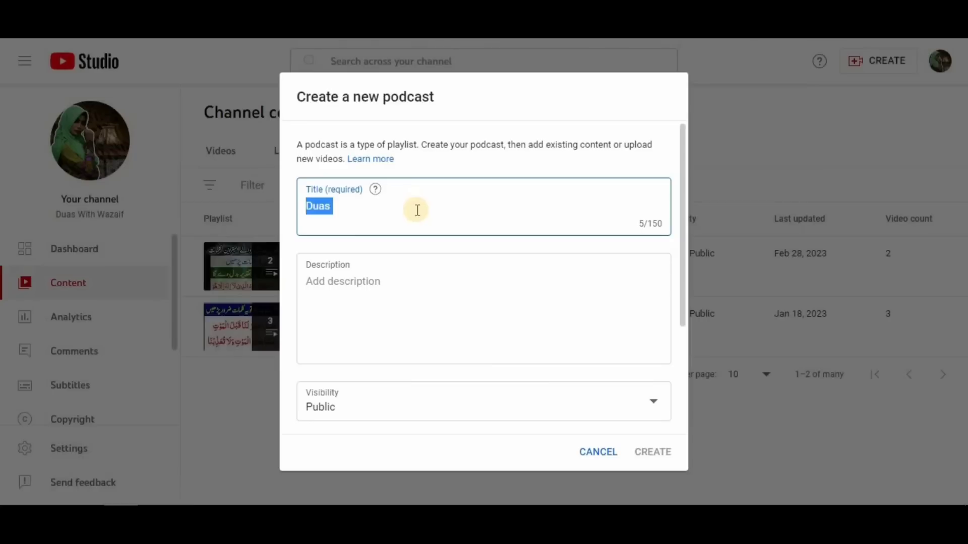
type("islamic ")
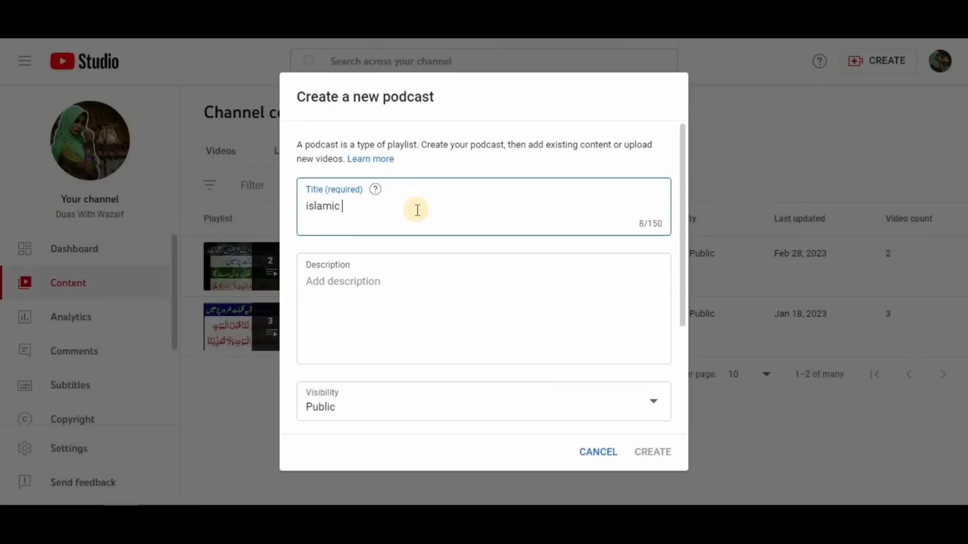
type("Duas with Urdu ")
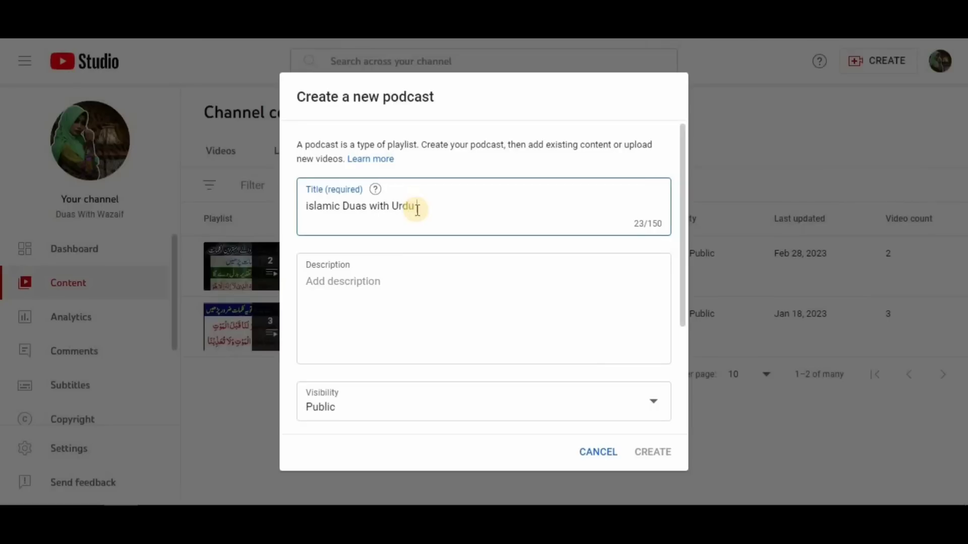
type("Translation")
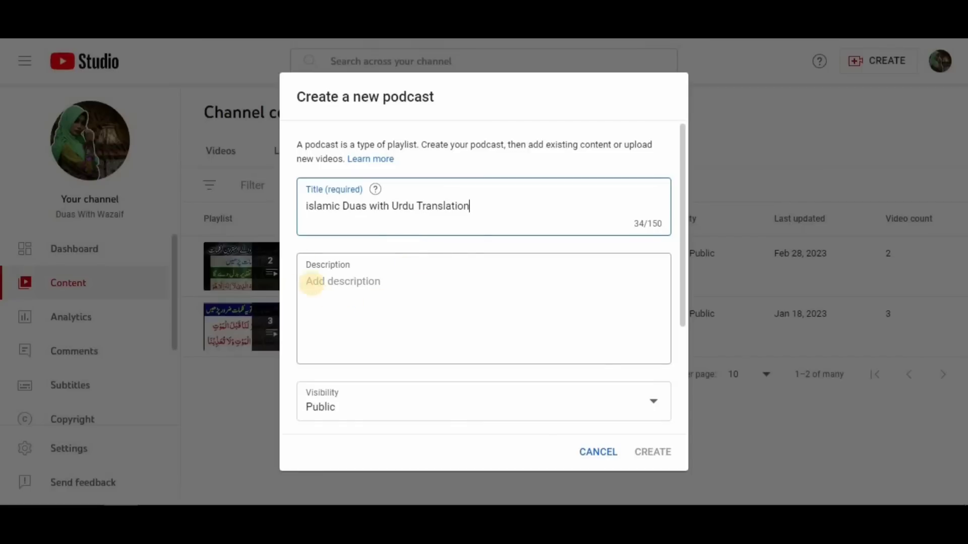
- Choose Public as the new podcast's visibility, leaving the description empty
mouse_move(294, 254)
left_mouse_down()
mouse_move(413, 323)
mouse_move(672, 372)
left_mouse_up()
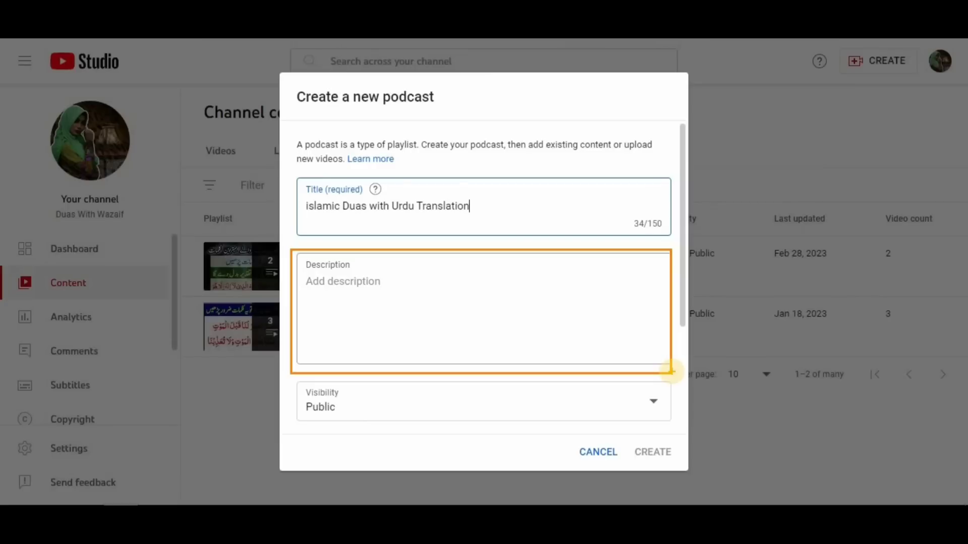
key("Escape")
left_click(730, 255)
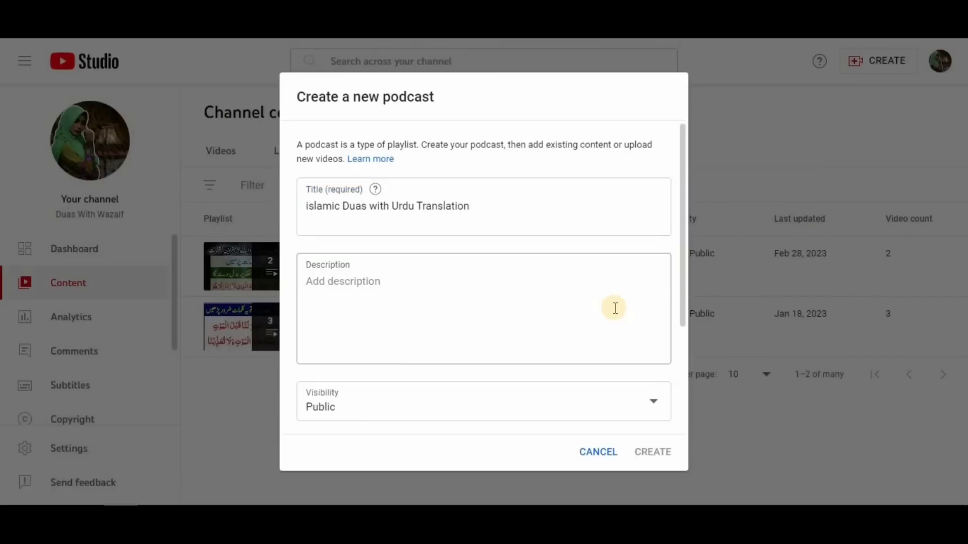
scroll(658, 314, "down", 2)
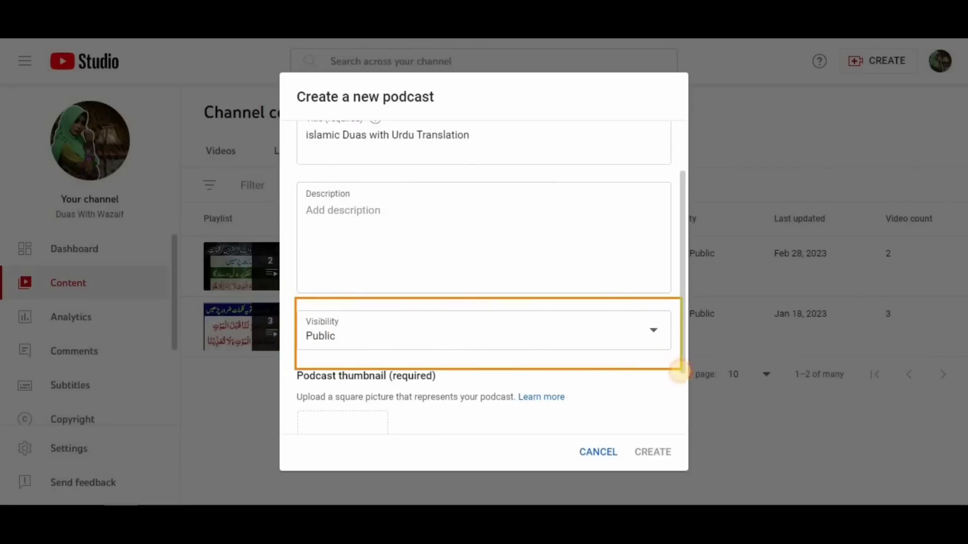
left_click(634, 333)
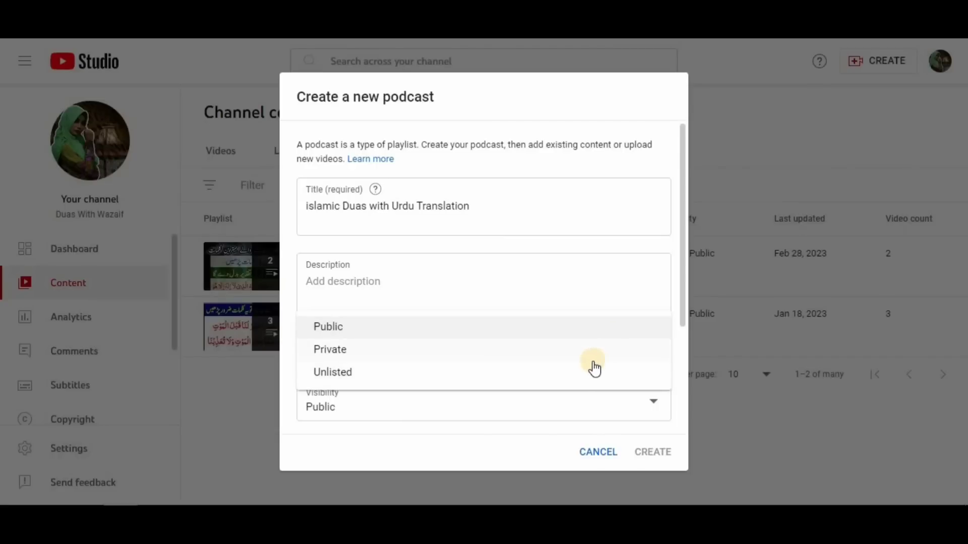
left_click(529, 335)
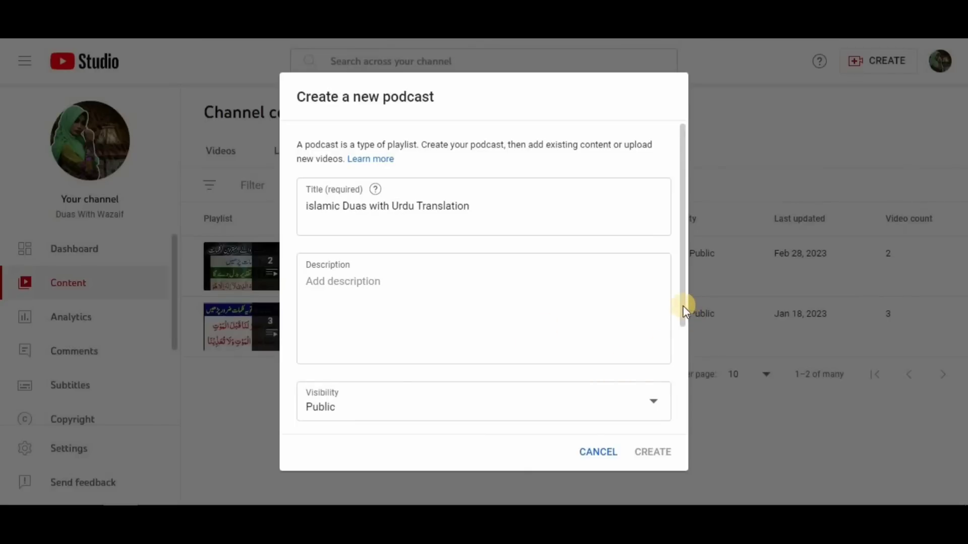
left_click_drag(682, 305, 684, 431)
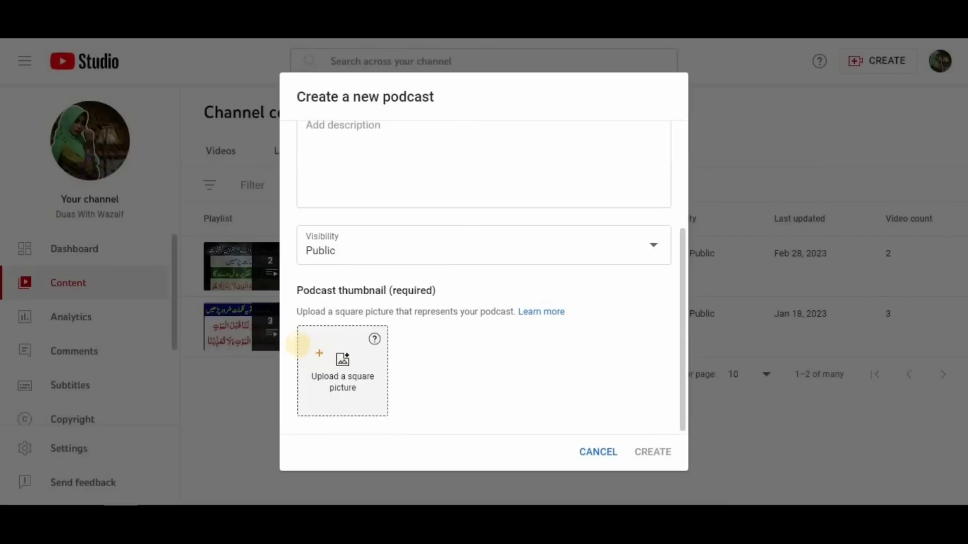
- Upload the square Duas picture as the podcast thumbnail and create the podcast
mouse_move(291, 308)
left_mouse_down()
mouse_move(331, 384)
mouse_move(469, 478)
mouse_move(469, 448)
left_mouse_up()
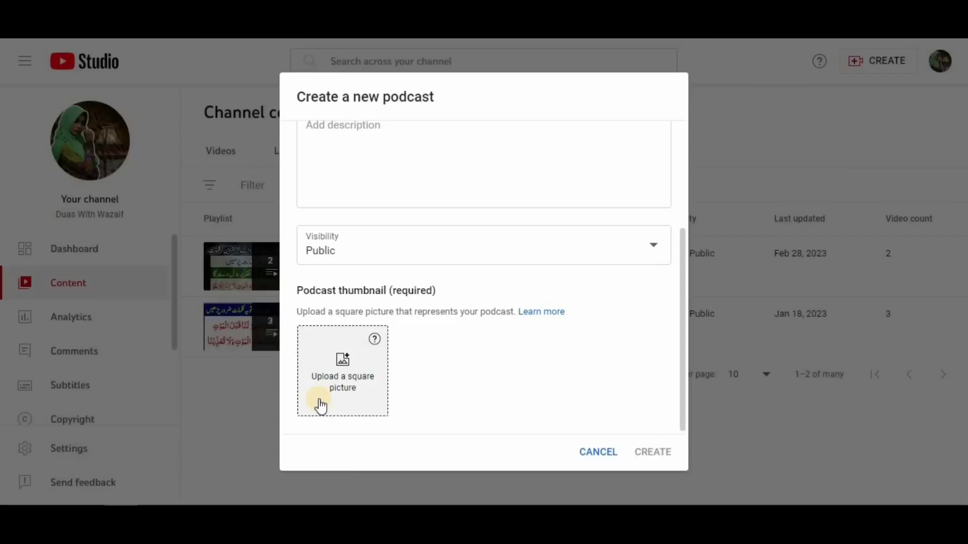
left_click(347, 376)
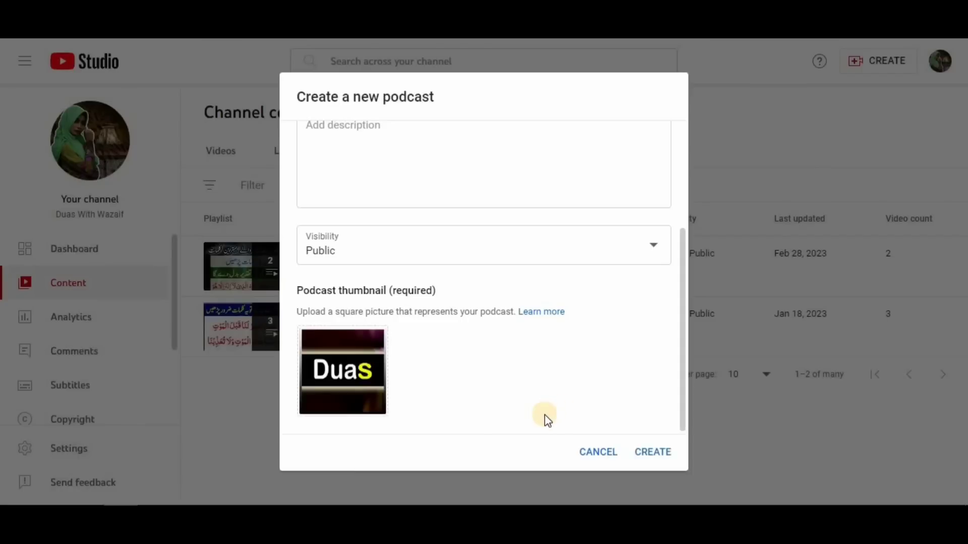
mouse_move(291, 317)
left_mouse_down()
mouse_move(331, 392)
mouse_move(410, 424)
mouse_move(417, 439)
left_mouse_up()
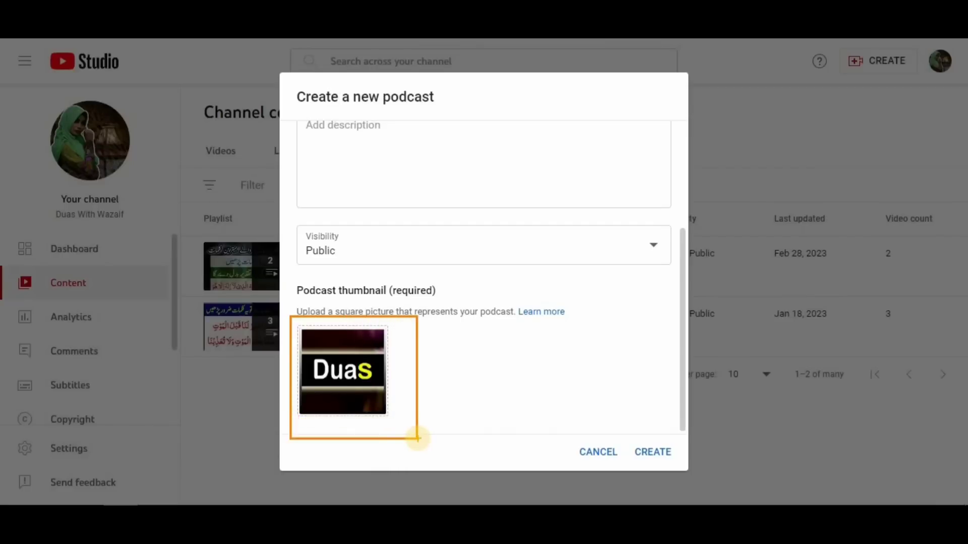
key("Escape")
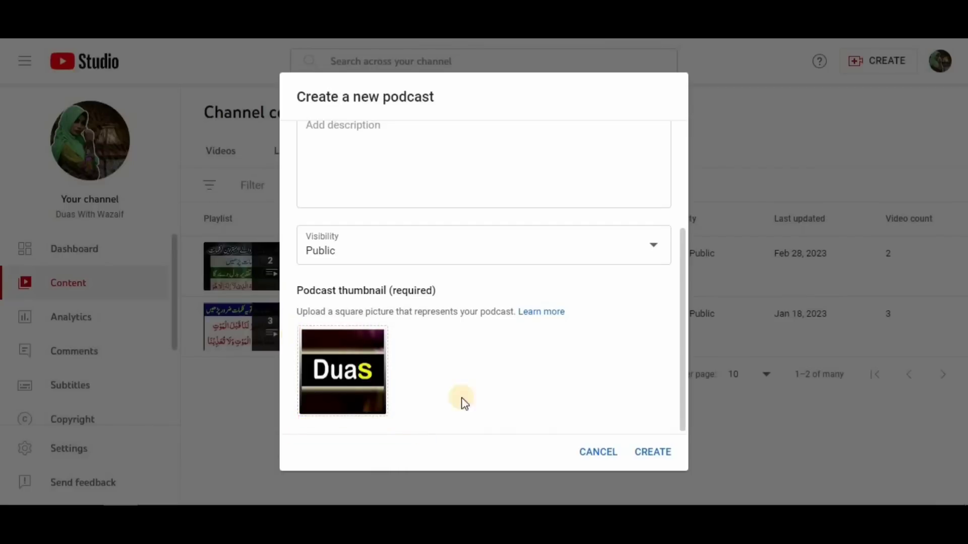
left_click(655, 452)
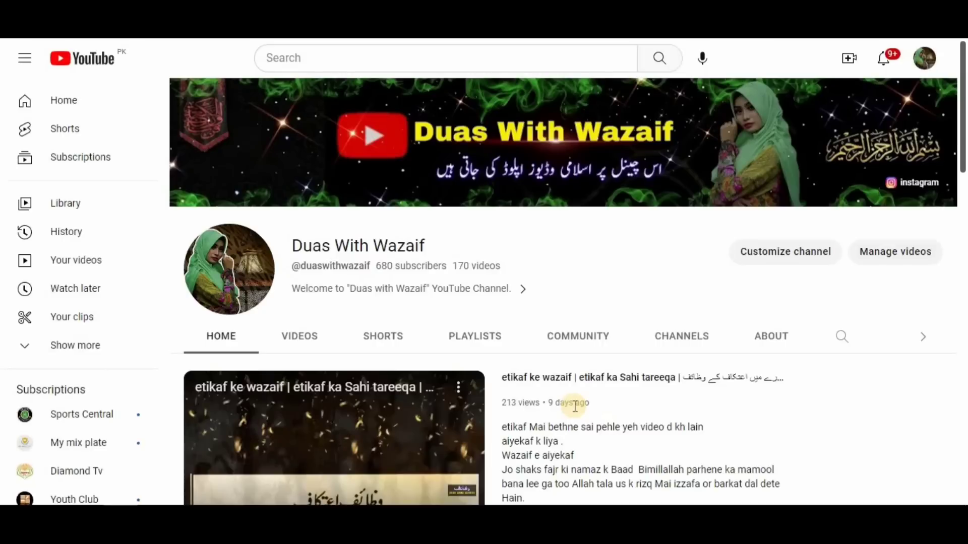
- Reload the public channel page and check its sections for Podcasts and Playlists
key("F5")
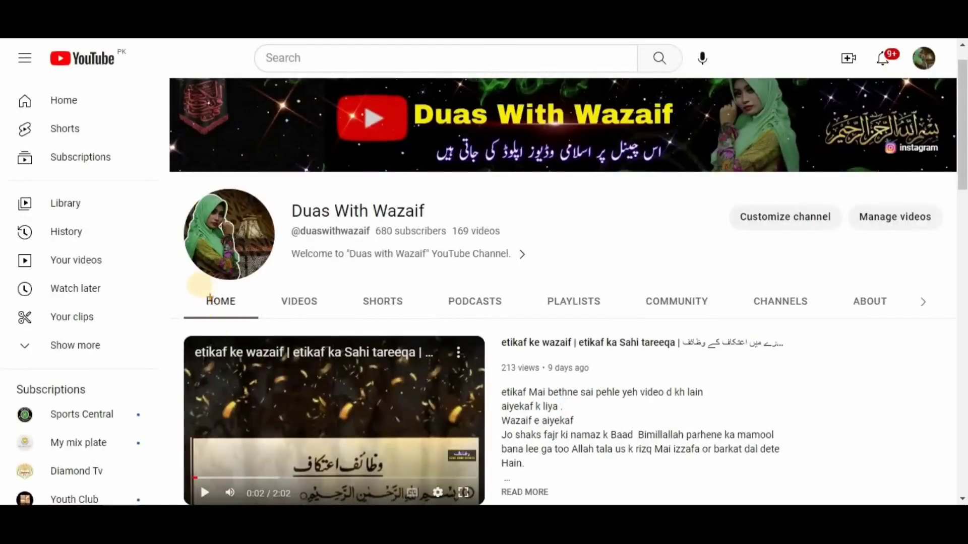
left_click_drag(704, 312, 946, 315)
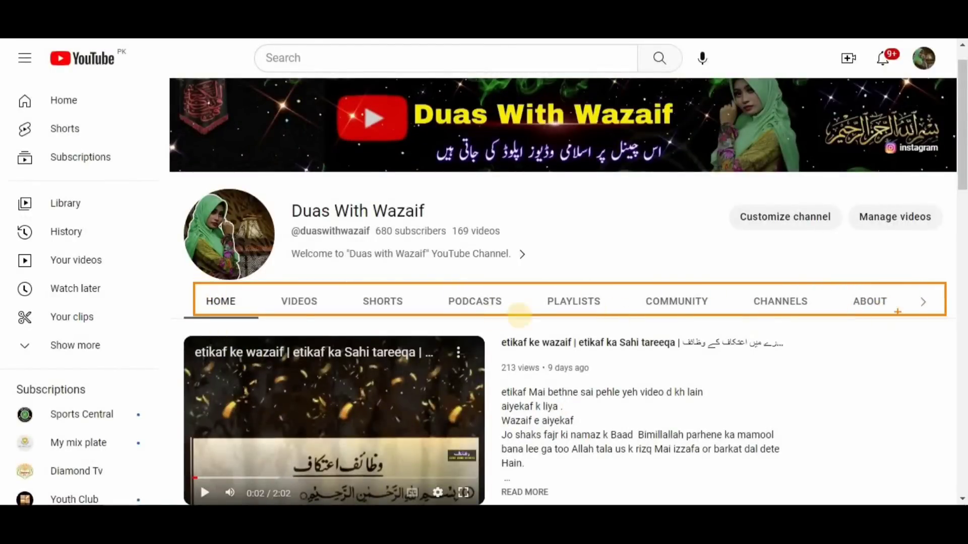
mouse_move(440, 285)
left_mouse_down()
mouse_move(512, 315)
mouse_move(590, 304)
mouse_move(612, 313)
left_mouse_up()
left_click_drag(585, 271, 645, 249)
left_click_drag(477, 279, 548, 243)
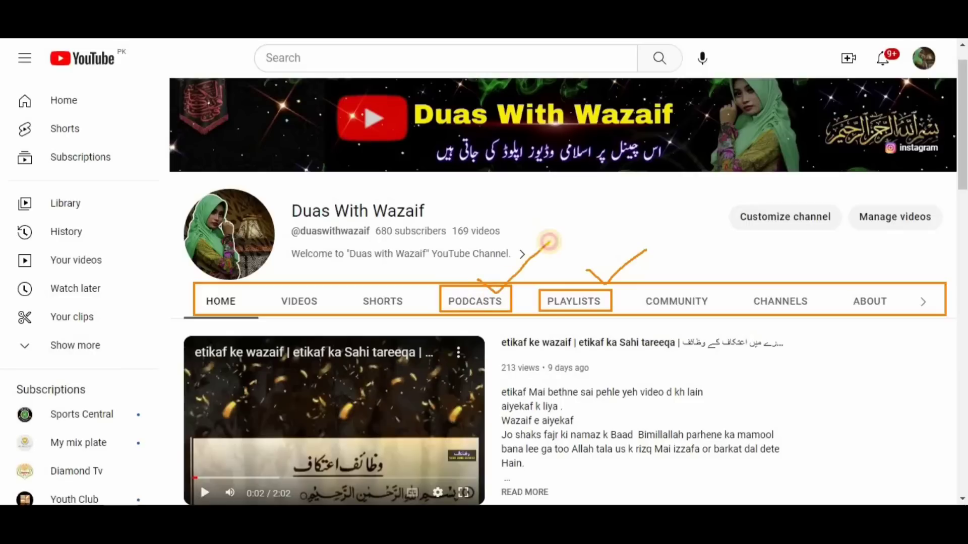
key("Escape")
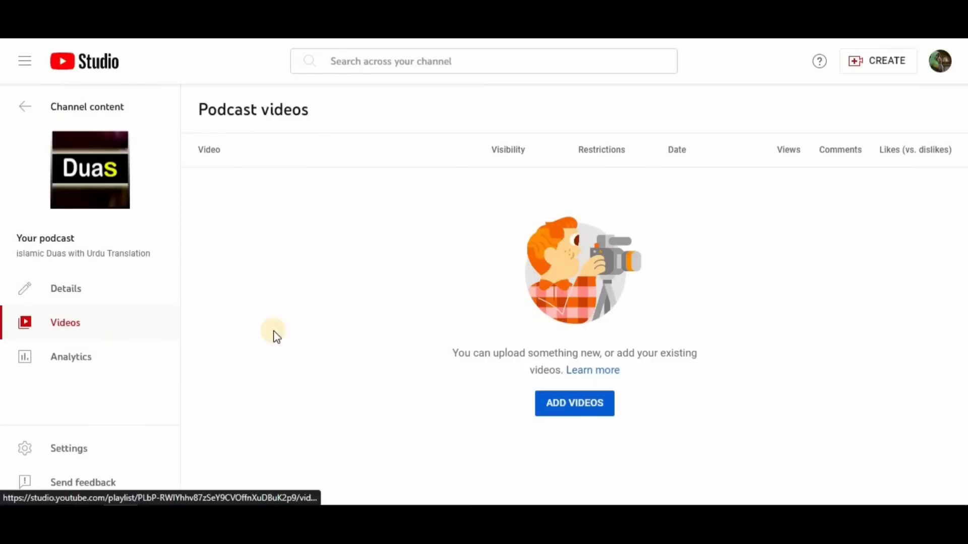
- Look at the options for adding videos to the new podcast, open the video upload dialog and close it without selecting files
key("ctrl+2")
left_click_drag(521, 378, 660, 444)
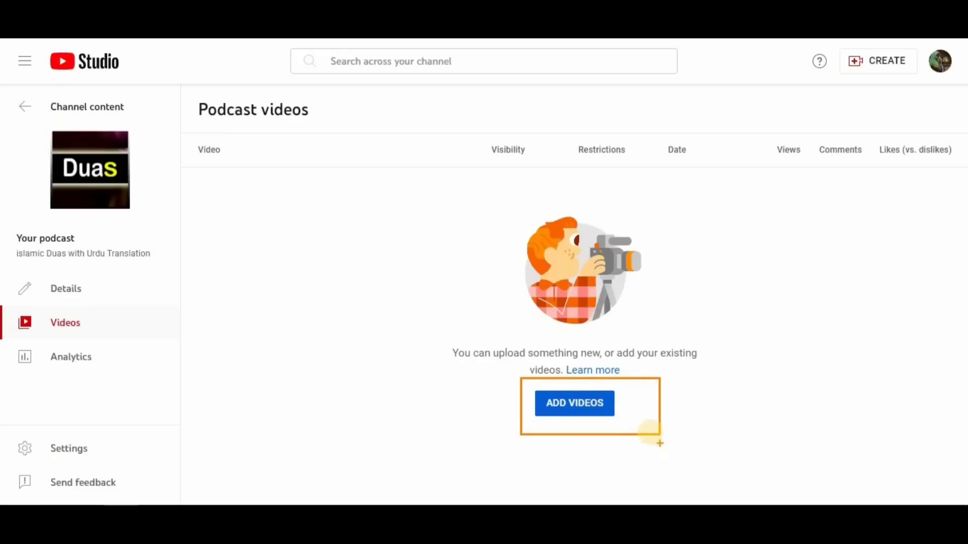
key("Escape")
left_click(587, 410)
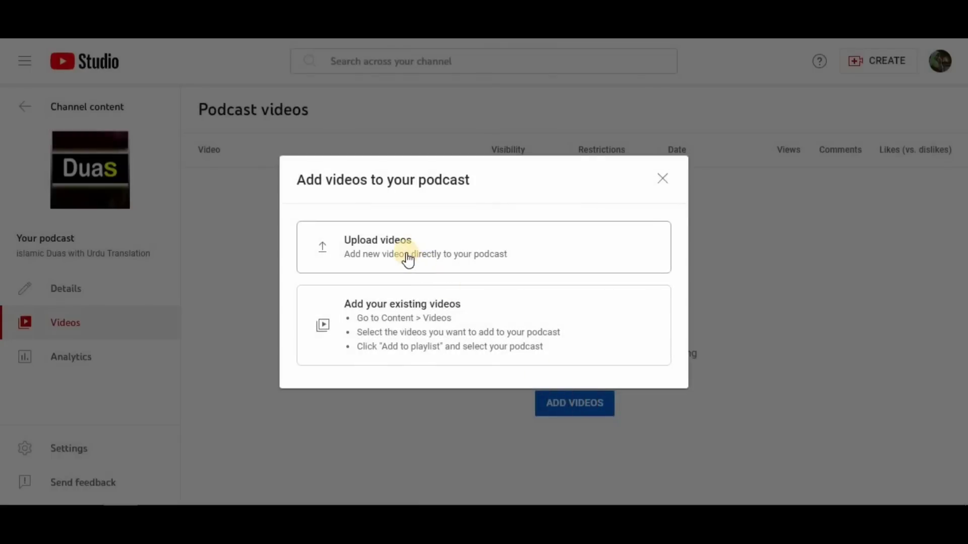
left_click(440, 258)
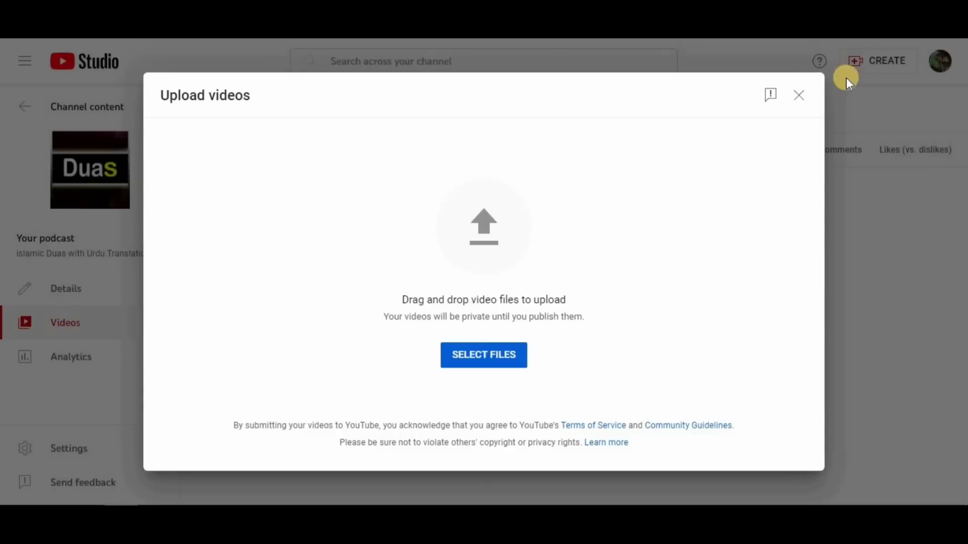
left_click(803, 95)
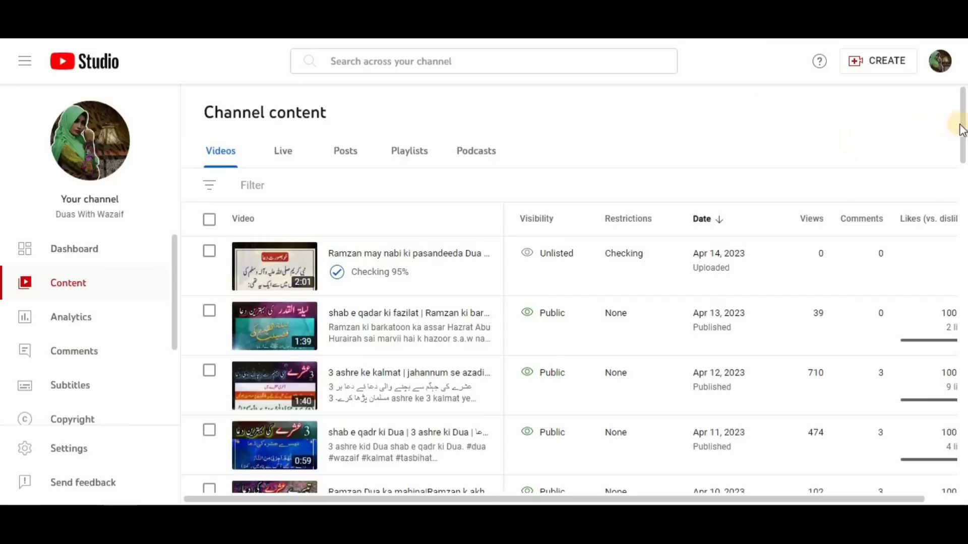
- Open the details of the existing public video "shab e qadar ki fazilat" from the channel content at its playlist setting
scroll(964, 181, "down", 1)
left_click_drag(964, 180, 891, 134)
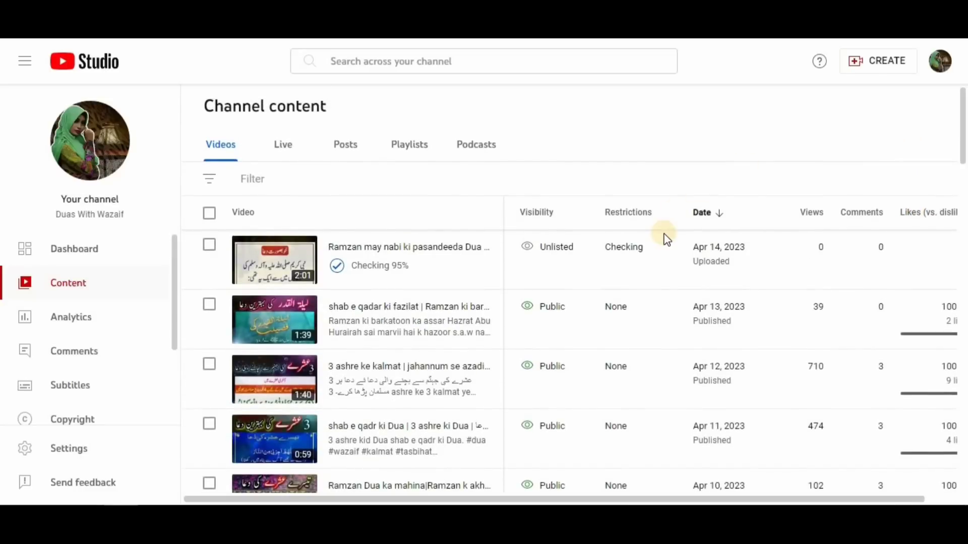
mouse_move(647, 250)
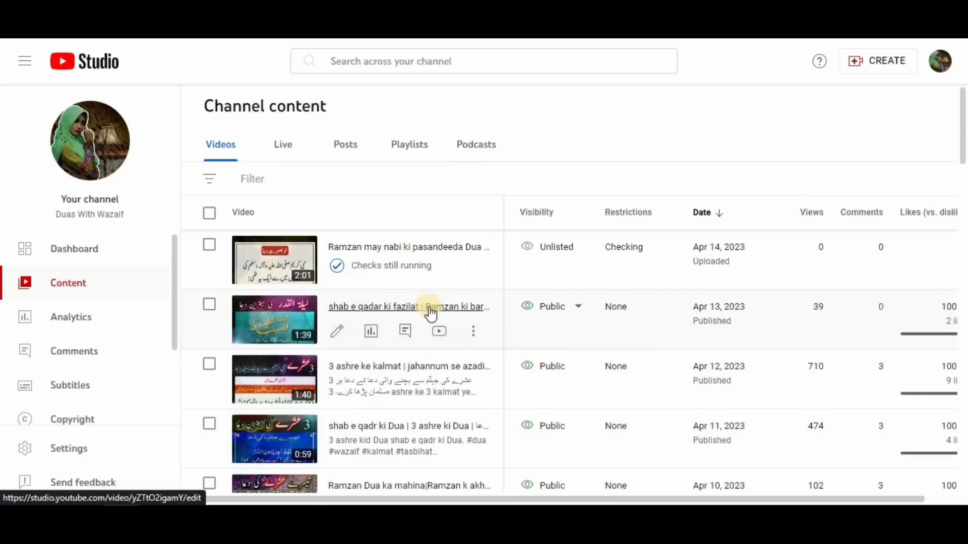
left_click(336, 330)
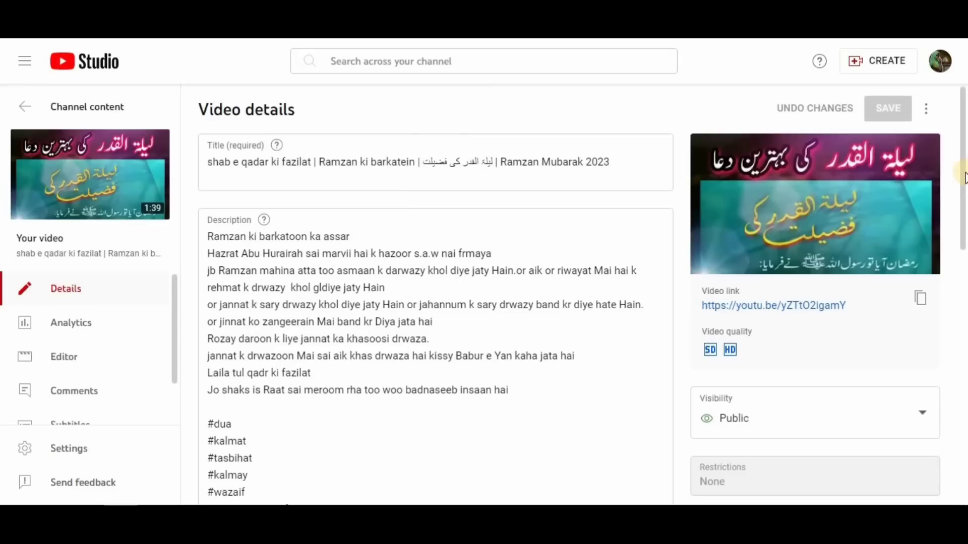
scroll(952, 174, "down", 6)
scroll(453, 348, "down", 4)
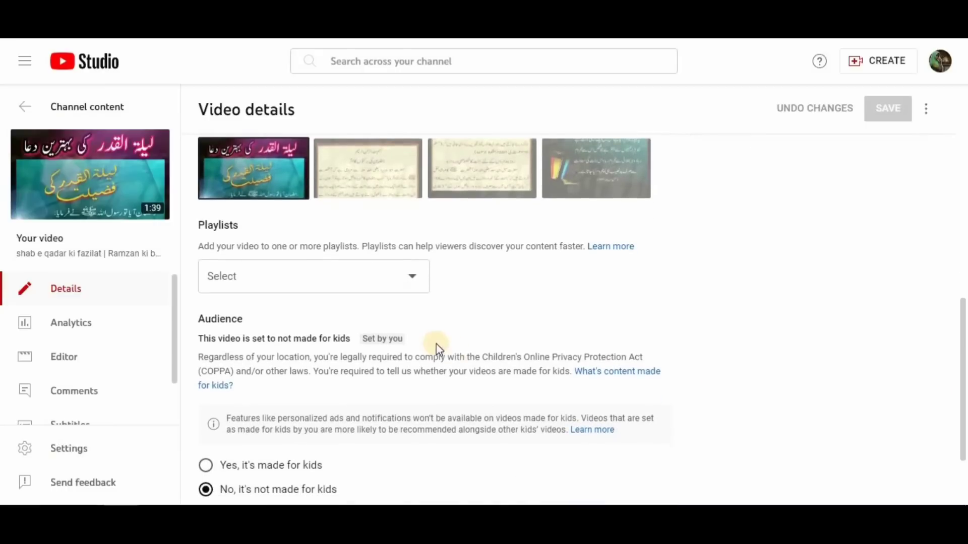
- Assign the video to the "islamic Duas with Urdu Translation" podcast and save the video details
left_click(412, 279)
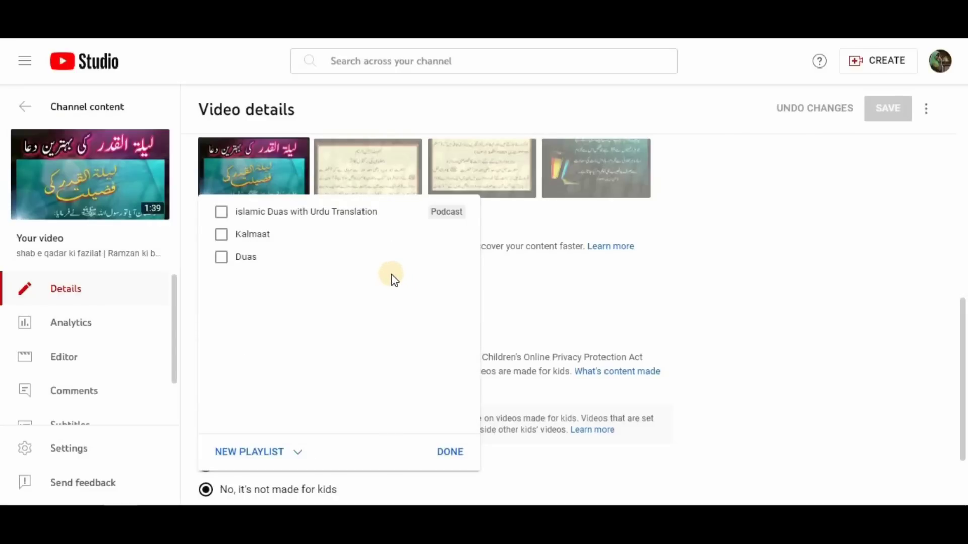
left_click_drag(203, 223, 313, 281)
mouse_move(208, 197)
left_mouse_down()
mouse_move(493, 222)
mouse_move(487, 210)
mouse_move(506, 200)
left_mouse_up()
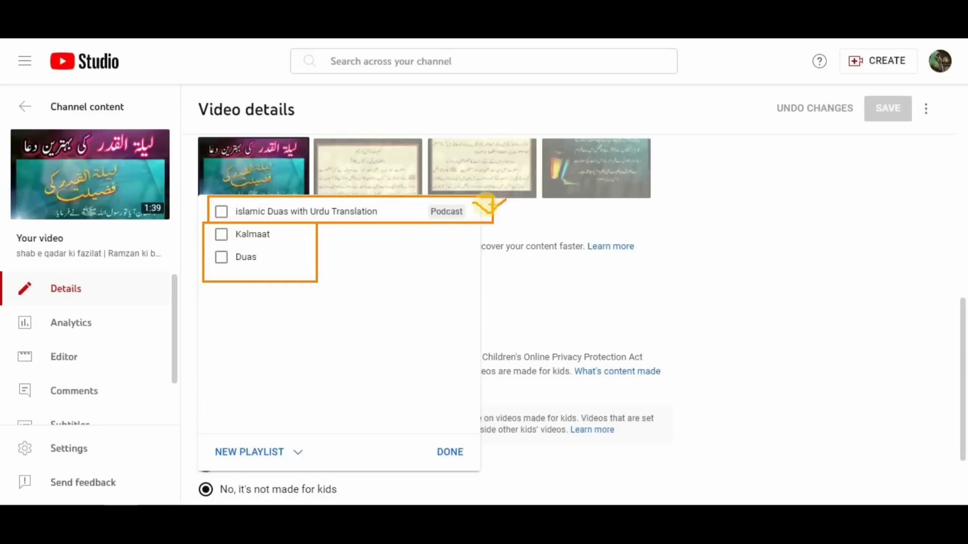
key("Escape")
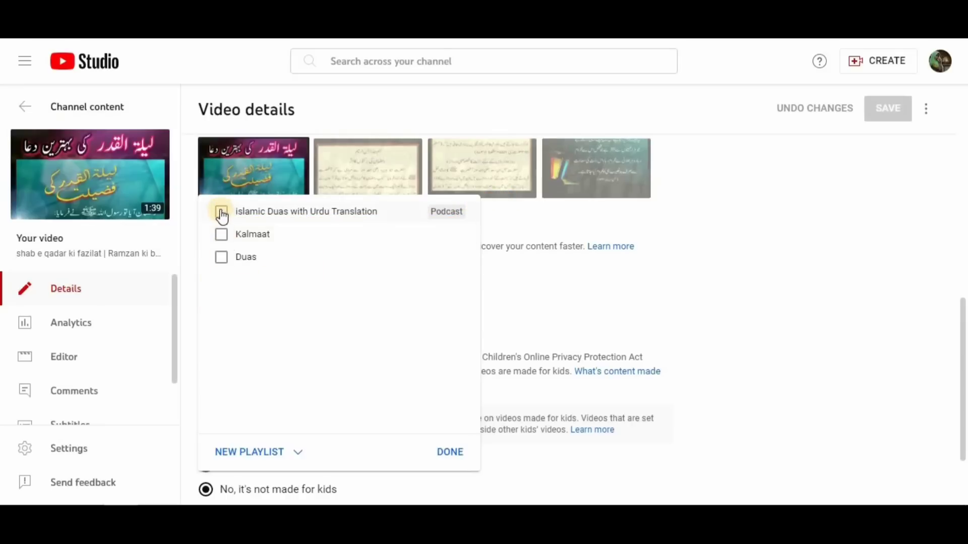
left_click(221, 212)
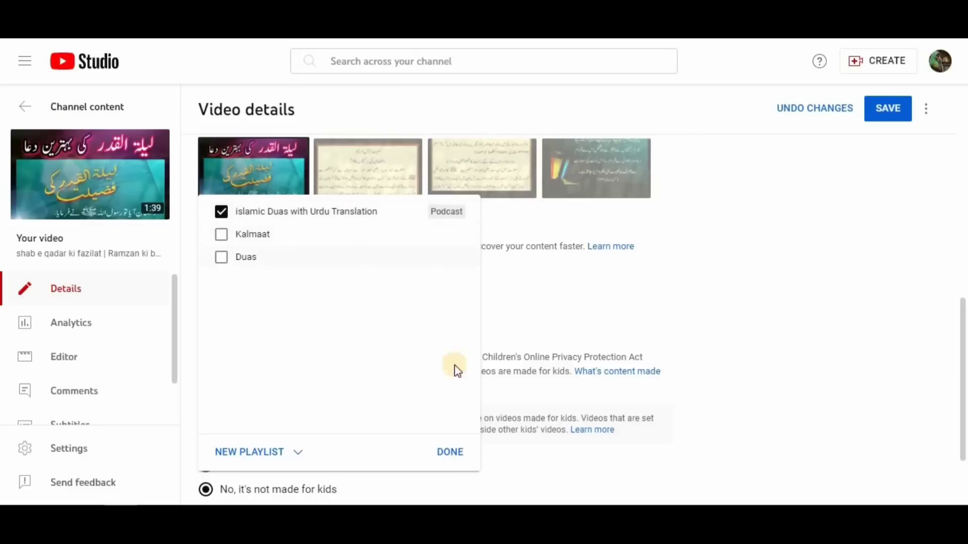
left_click(451, 454)
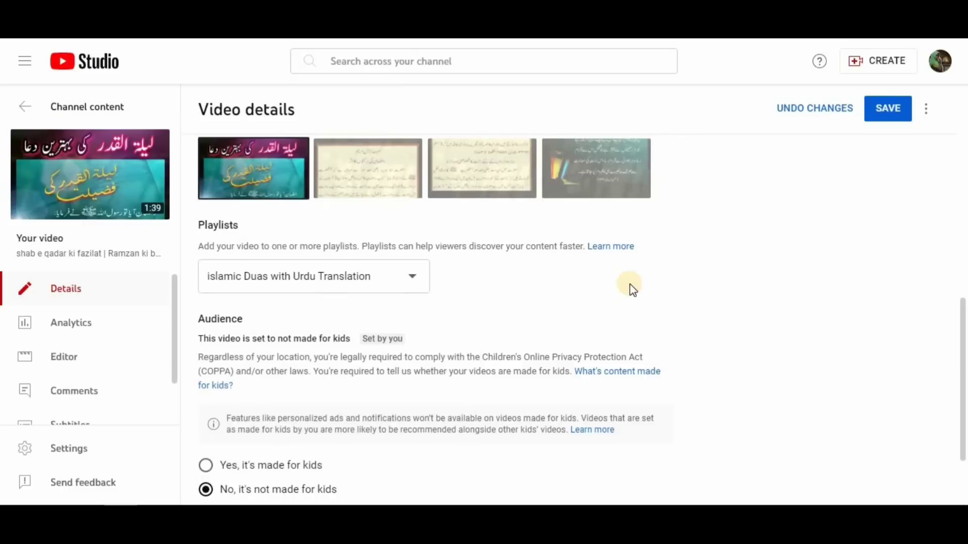
left_click_drag(862, 86, 930, 133)
left_click(890, 106)
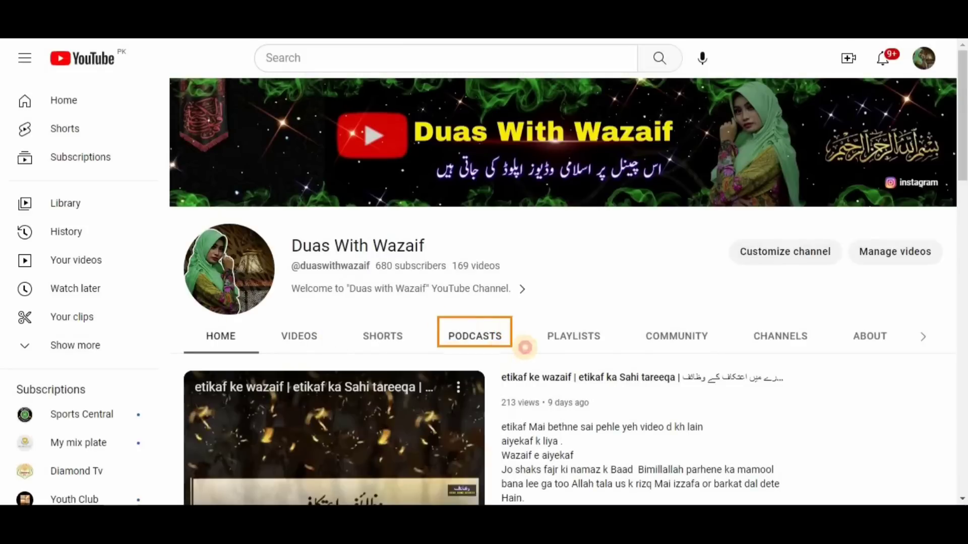
- Show the podcasts on the public channel page and check the listing of "islamic Duas with Urdu Translation"
left_click(476, 337)
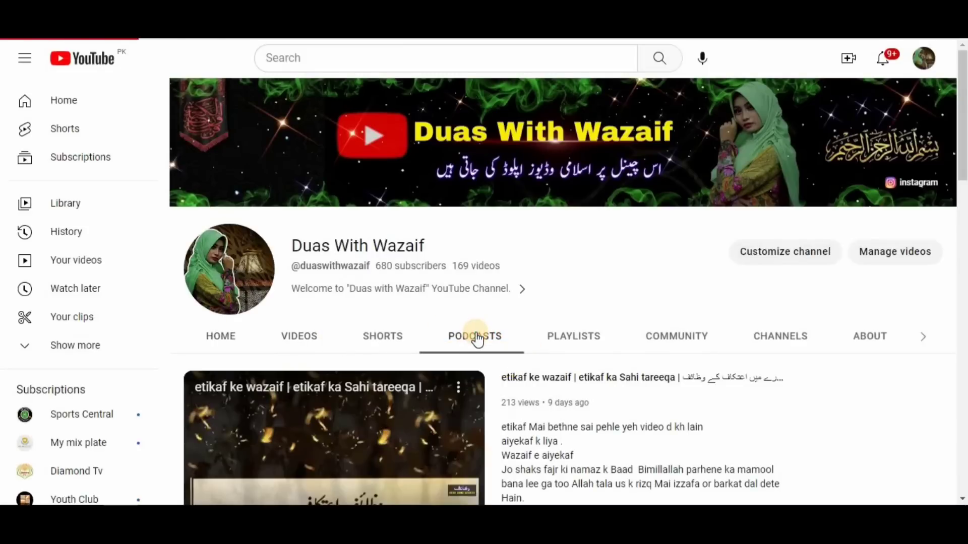
scroll(479, 336, "down", 2)
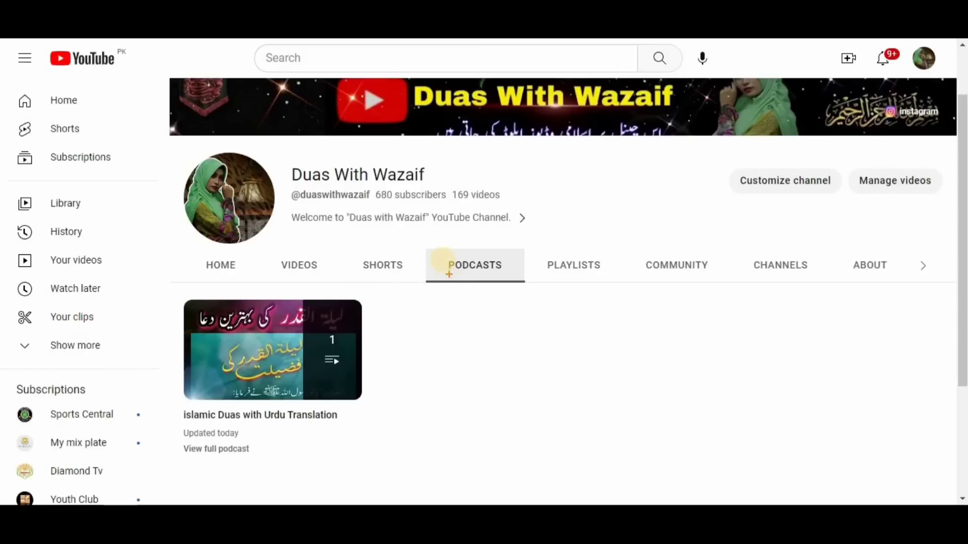
left_click_drag(434, 247, 536, 298)
key("Escape")
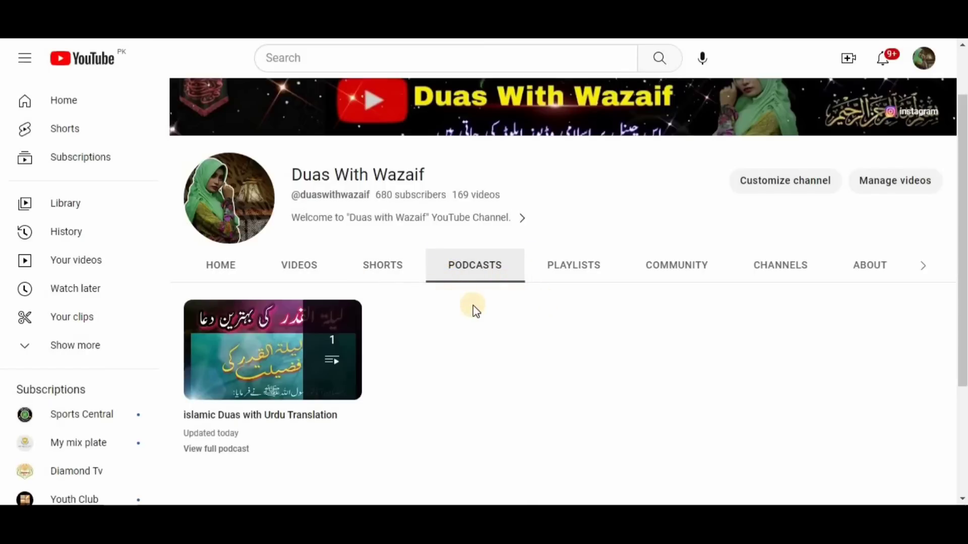